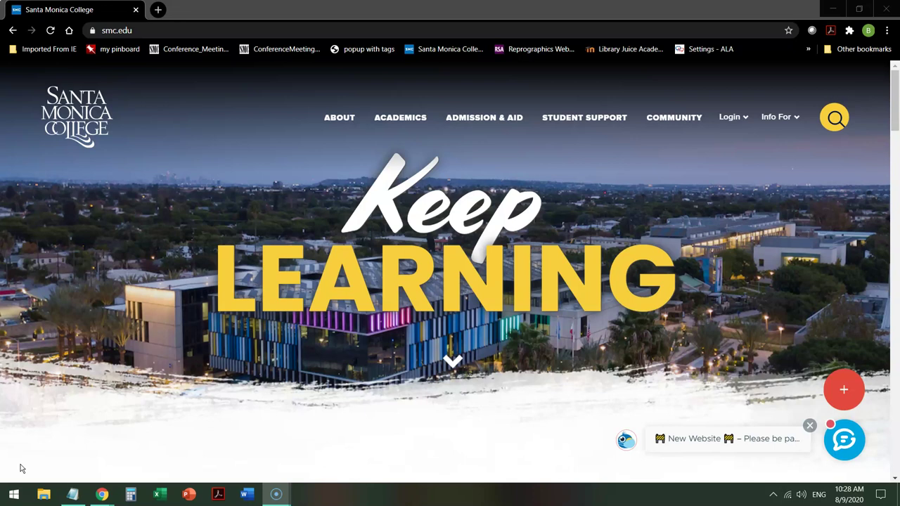
Go from Student Support to the Library page, then open its All Databases list.
mouse_move(573, 134)
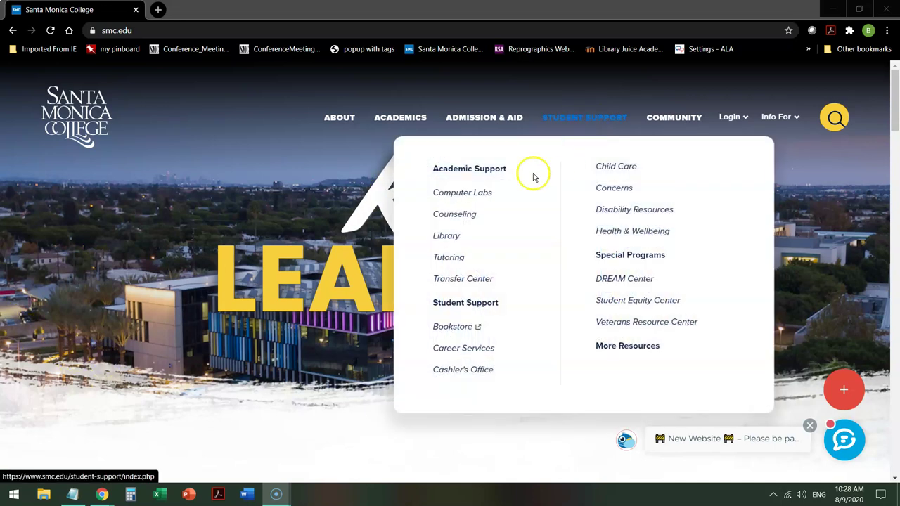
click(444, 237)
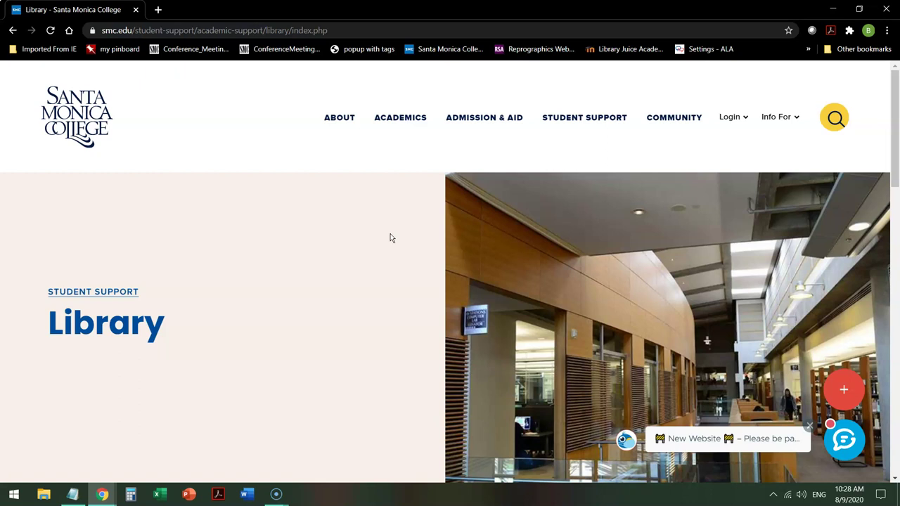
scroll(398, 231, down, 5)
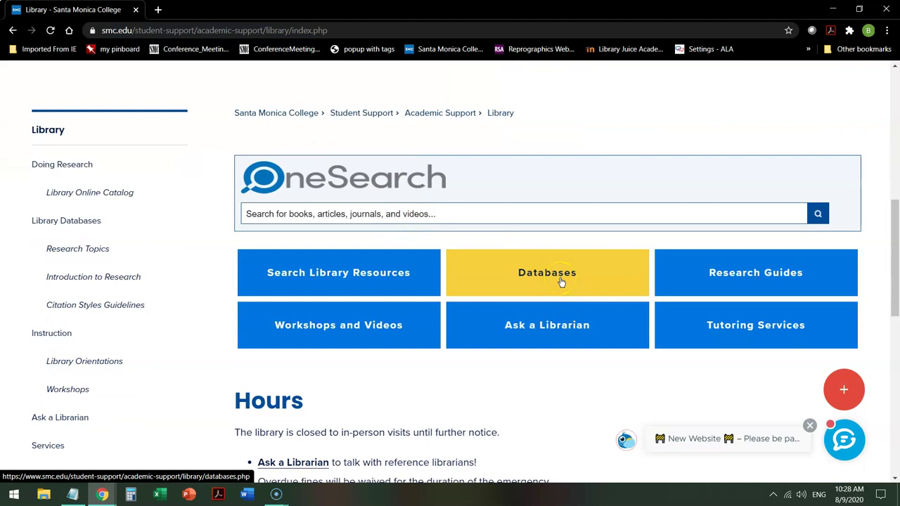
click(587, 346)
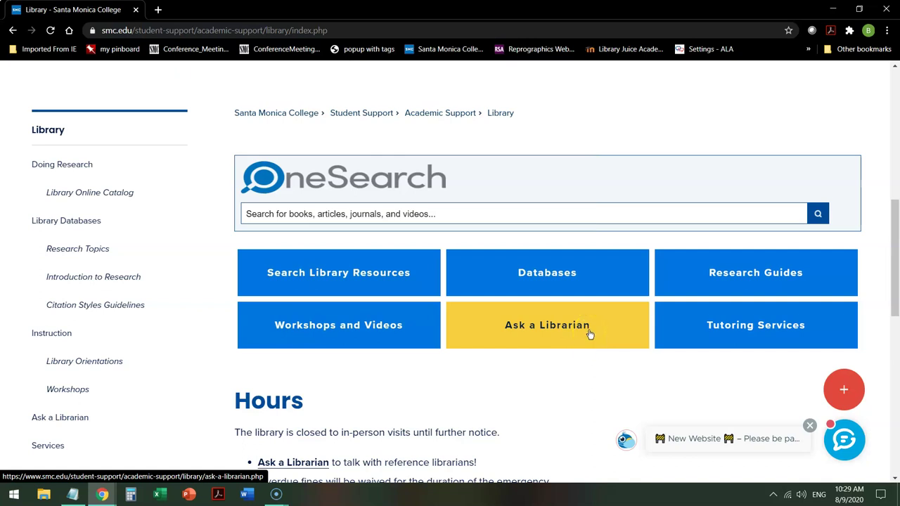
click(547, 278)
click(546, 278)
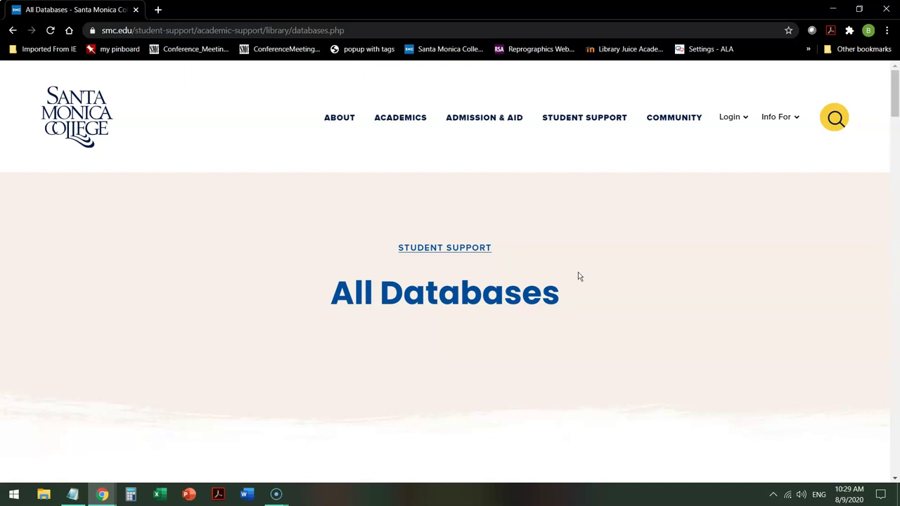
Scroll the databases list down to JSTOR and open it in a new tab.
scroll(578, 276, down, 5)
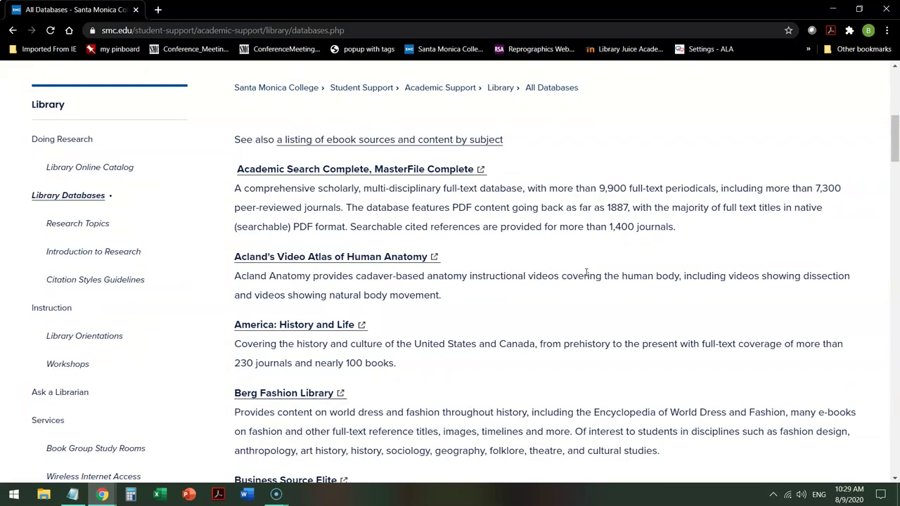
scroll(586, 274, down, 8)
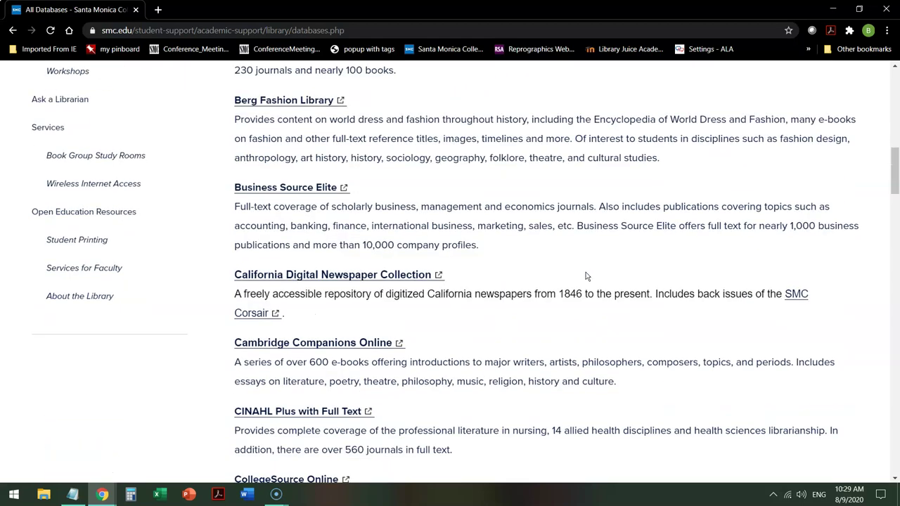
scroll(586, 276, down, 13)
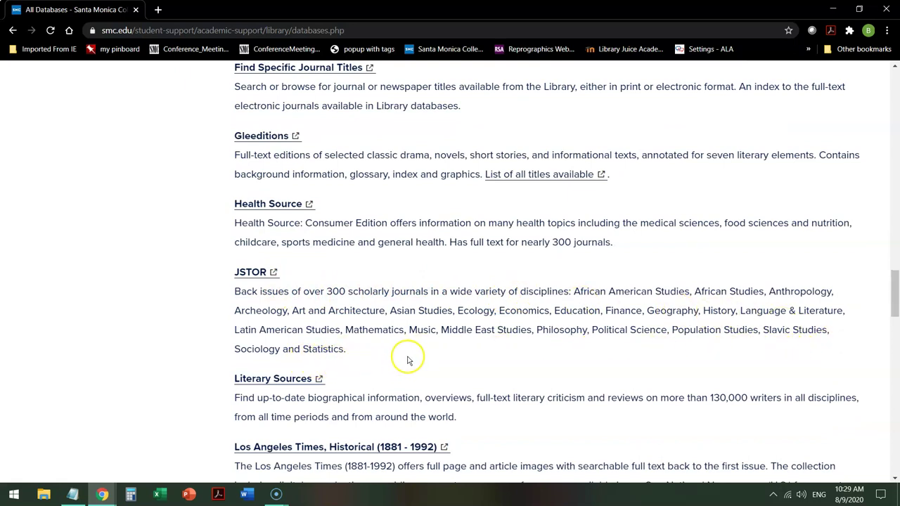
click(251, 272)
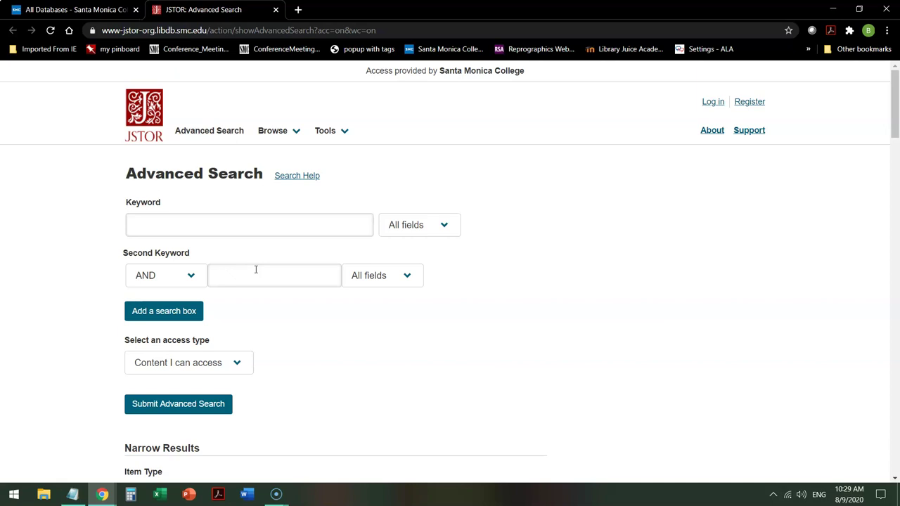
Enter caravaggio as the Advanced Search keyword.
click(218, 225)
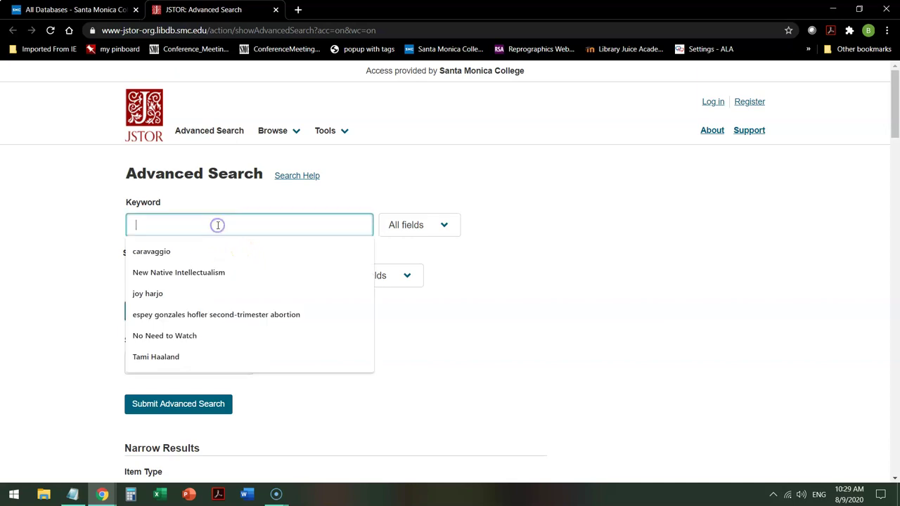
click(176, 252)
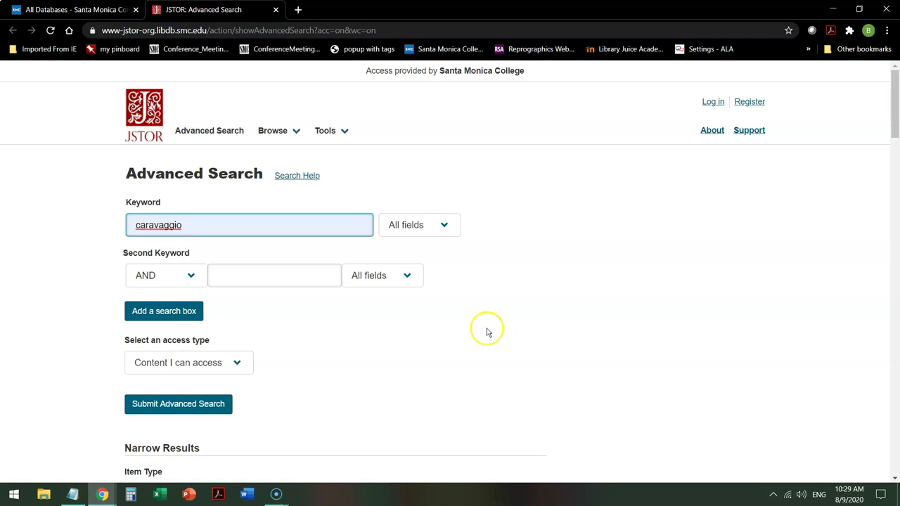
click(207, 402)
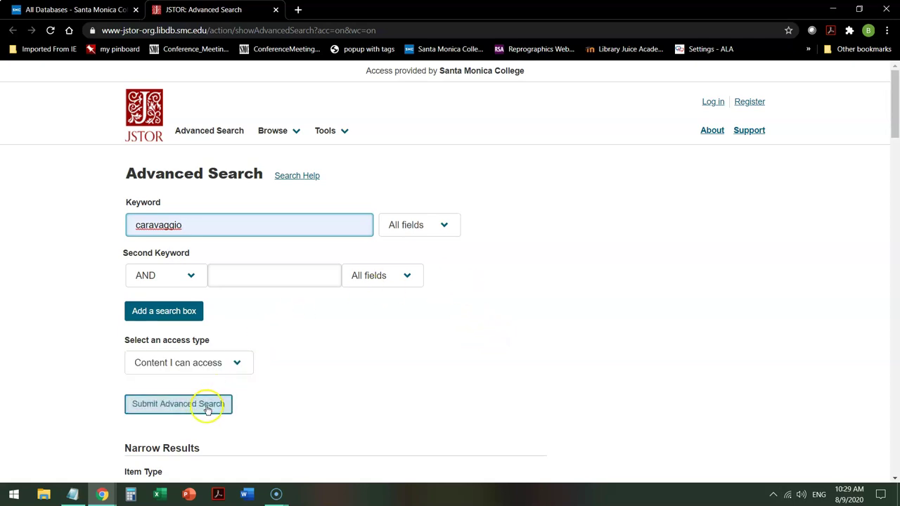
Limit the item type to Articles and the language to English.
scroll(527, 316, down, 2)
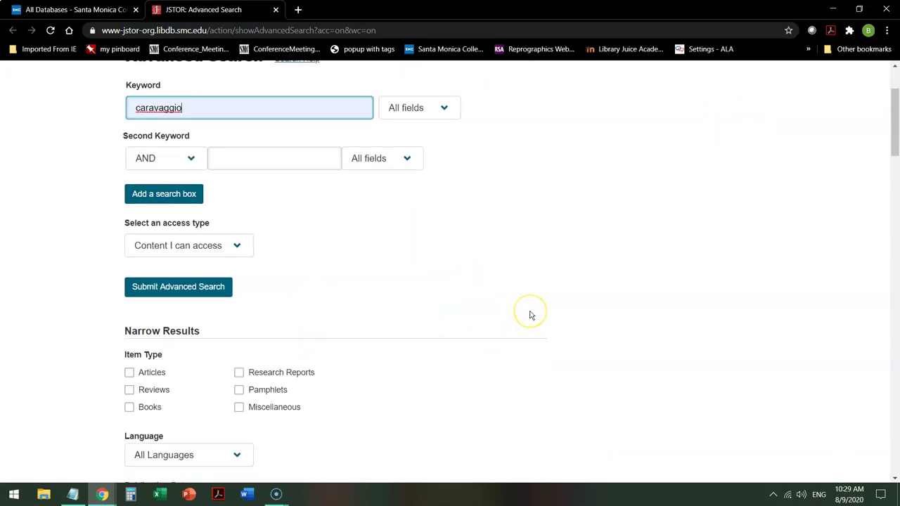
scroll(532, 315, down, 2)
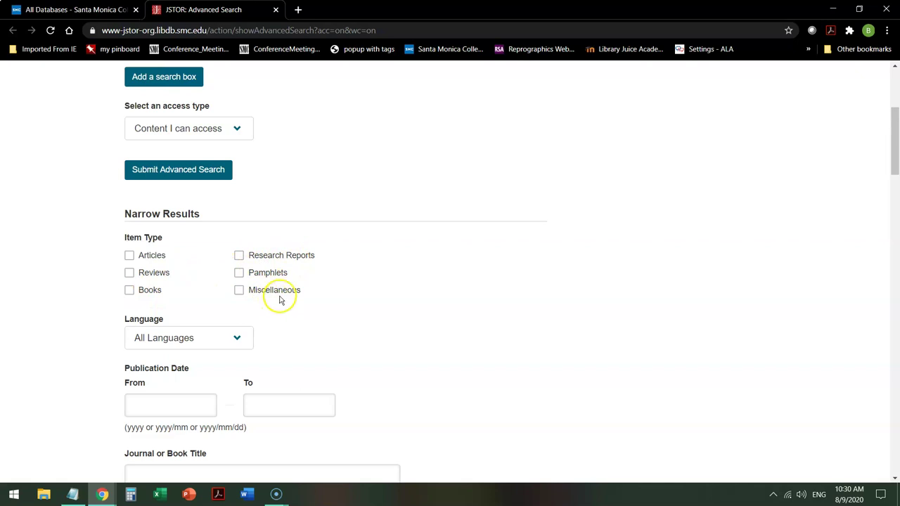
click(129, 256)
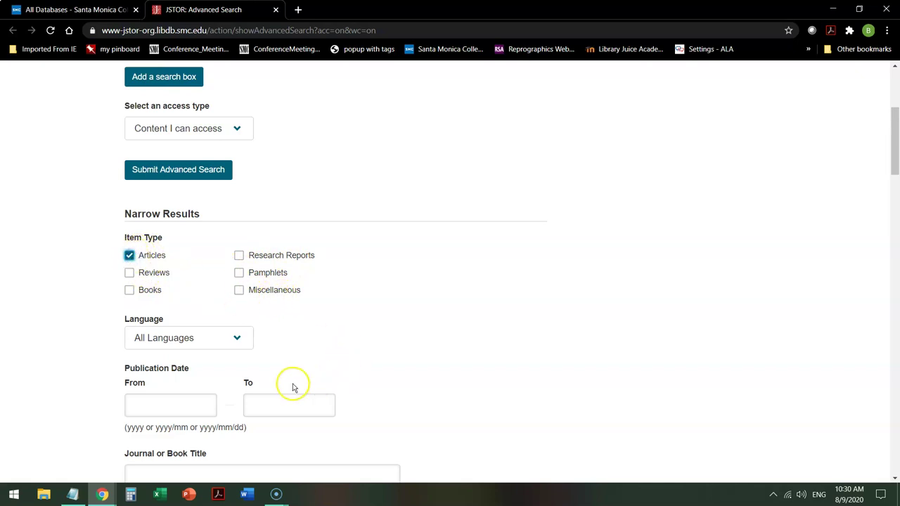
click(238, 341)
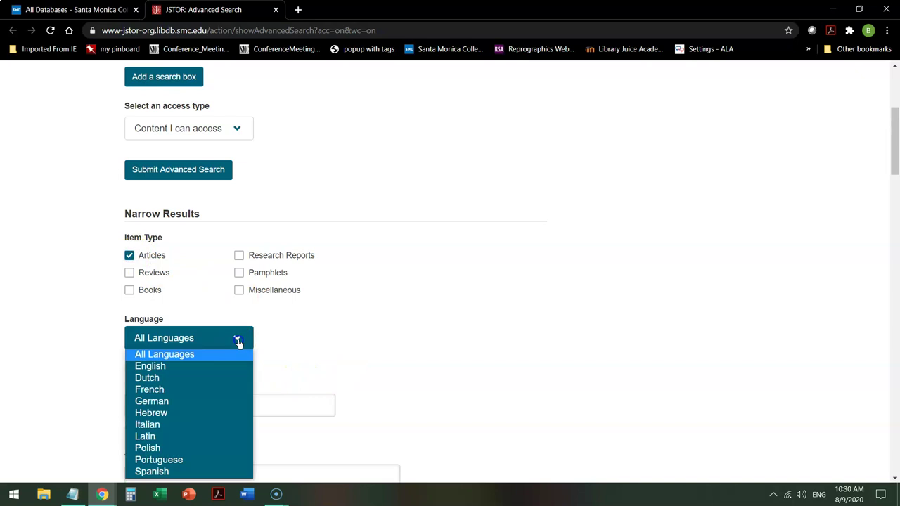
click(184, 366)
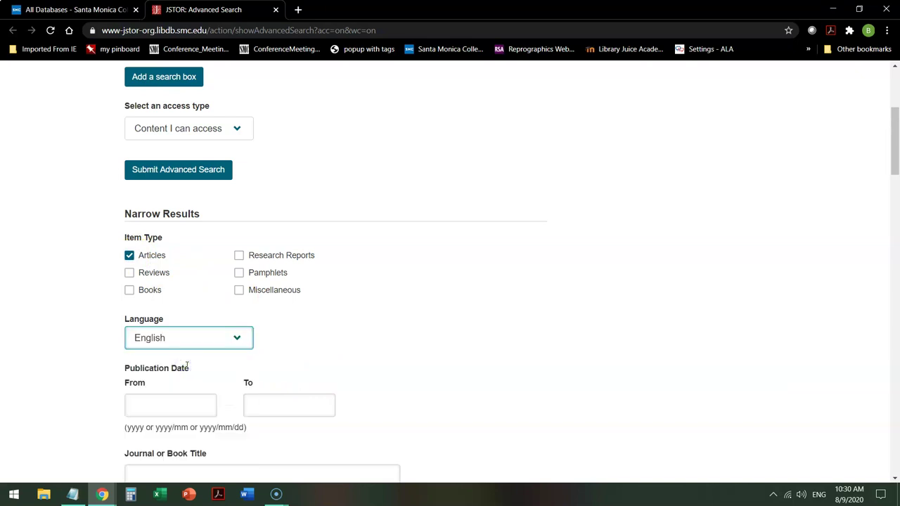
scroll(345, 337, down, 1)
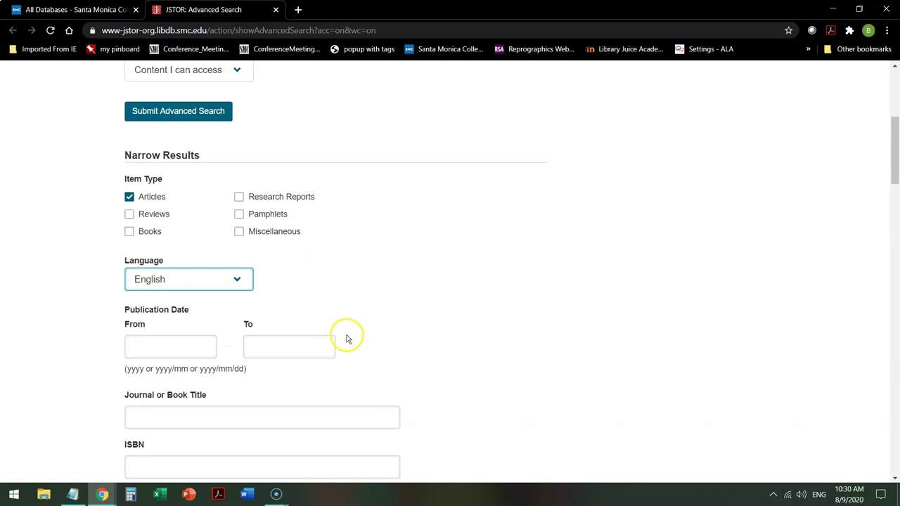
scroll(358, 325, up, 4)
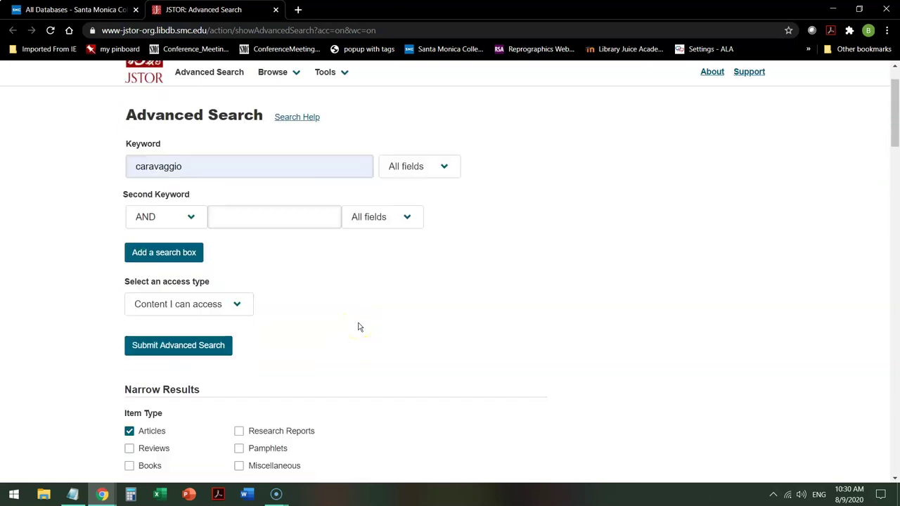
Run the caravaggio advanced search and search within the results for allegory.
click(181, 346)
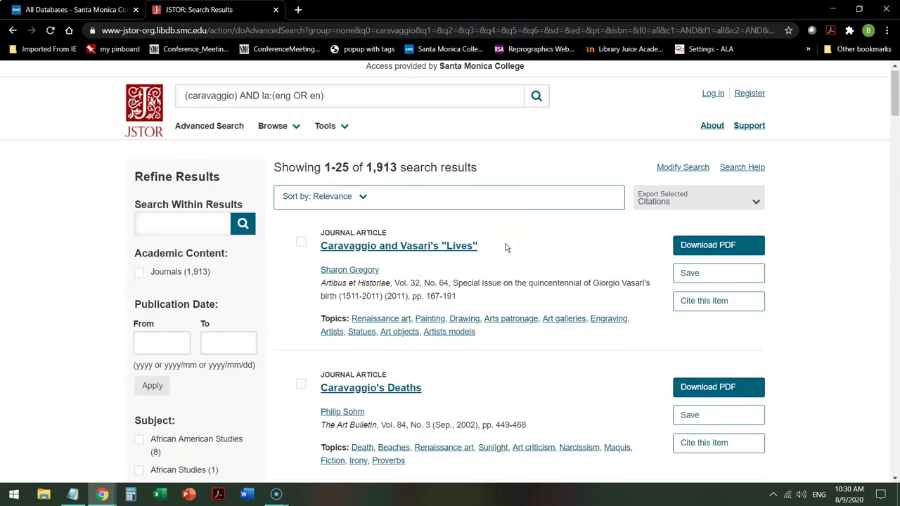
click(182, 223)
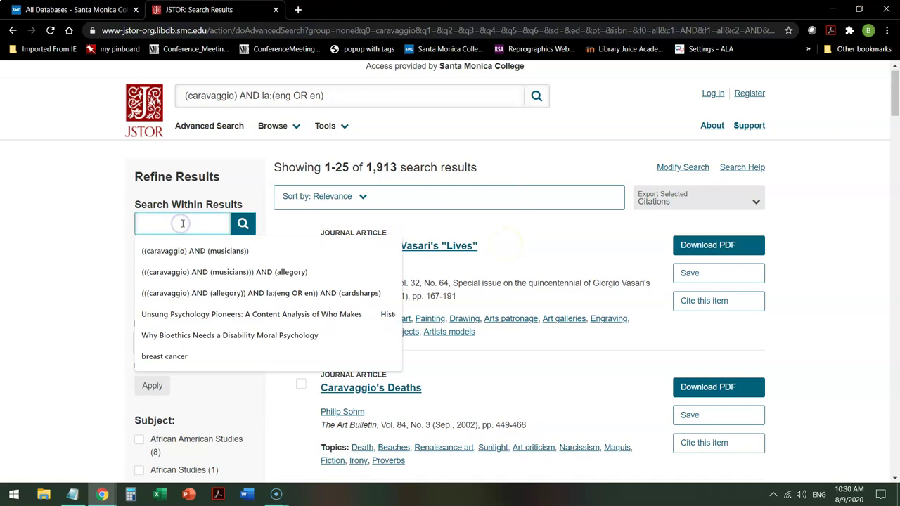
text(allegory)
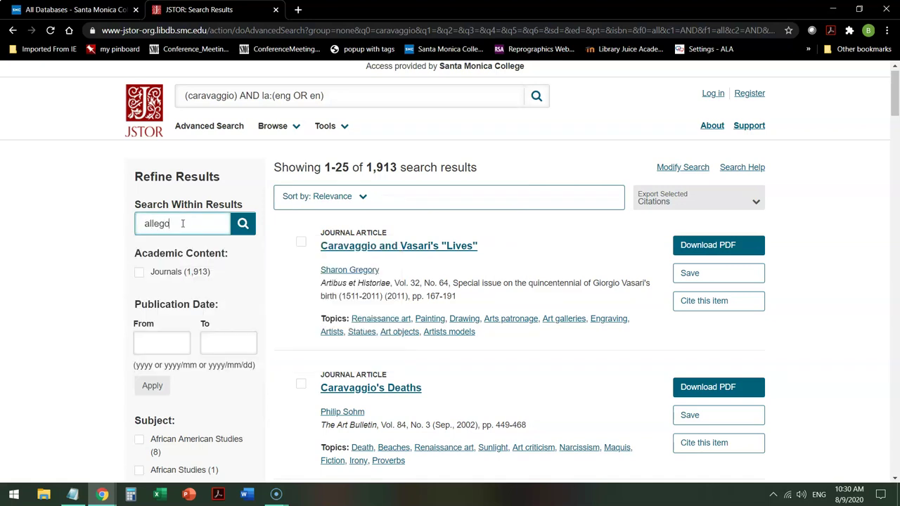
click(243, 226)
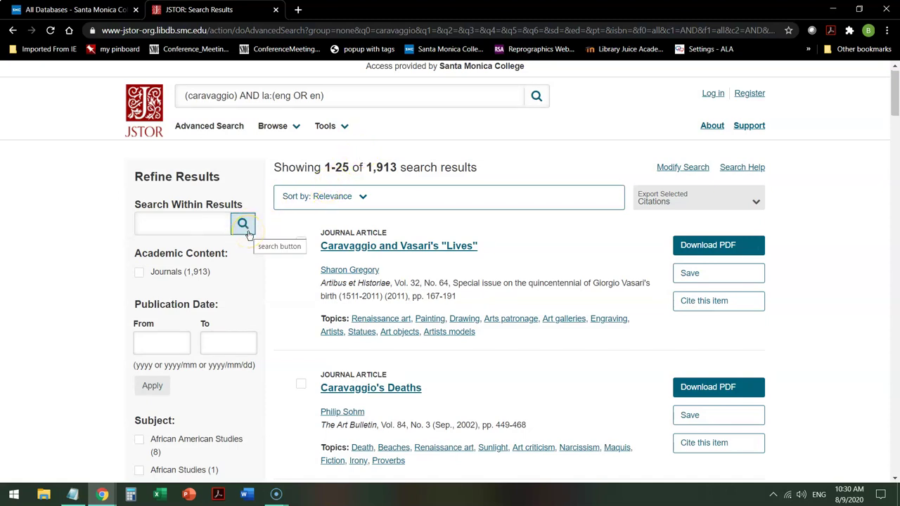
Append AND (allegory) to the query in the top search box and rerun it, giving 1,304 results.
click(372, 93)
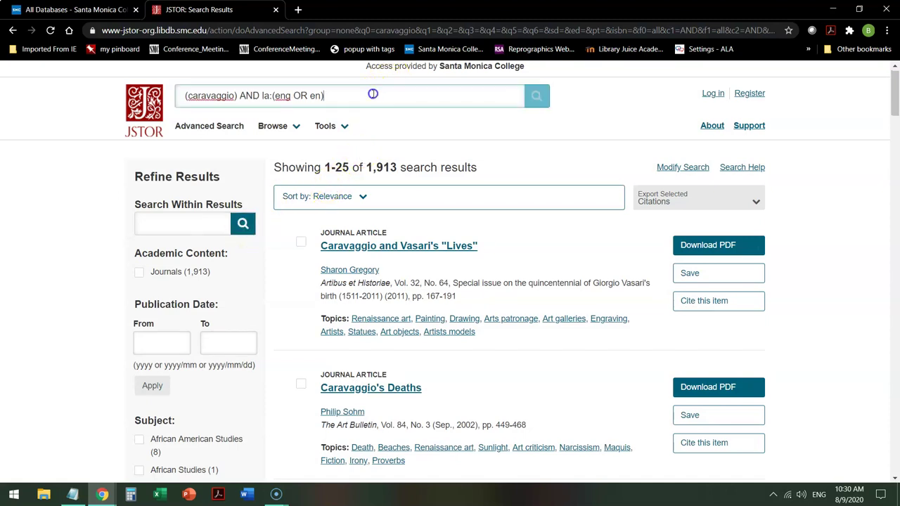
text(AND)
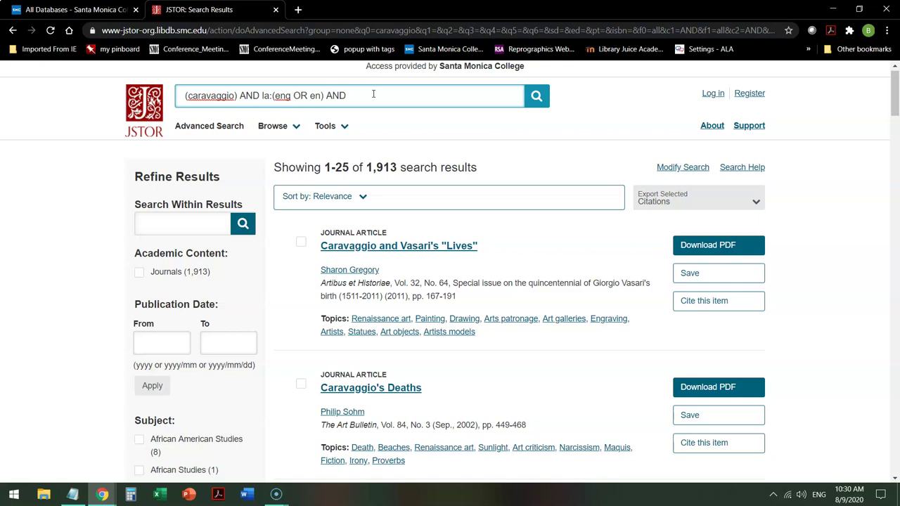
text((allegory))
key(Return)
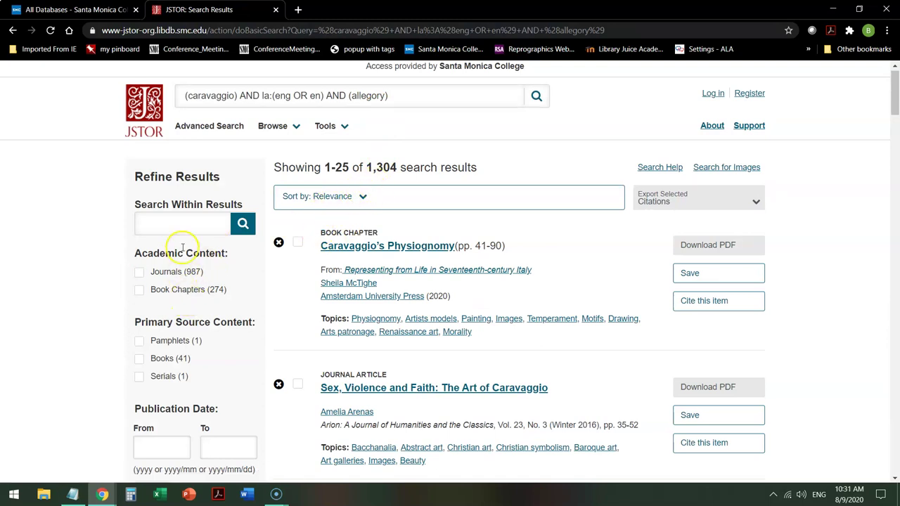
Tick Journals under Academic Content, leaving 987 journal matches.
click(140, 273)
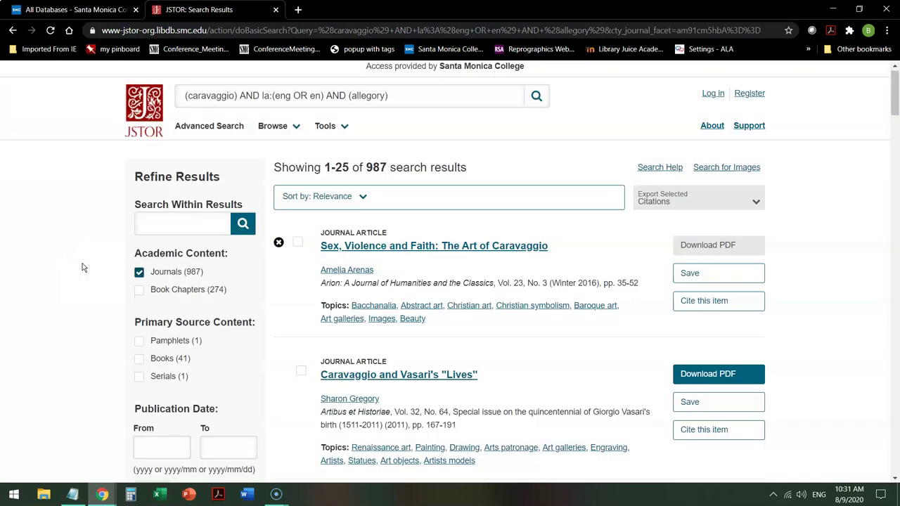
scroll(83, 266, down, 2)
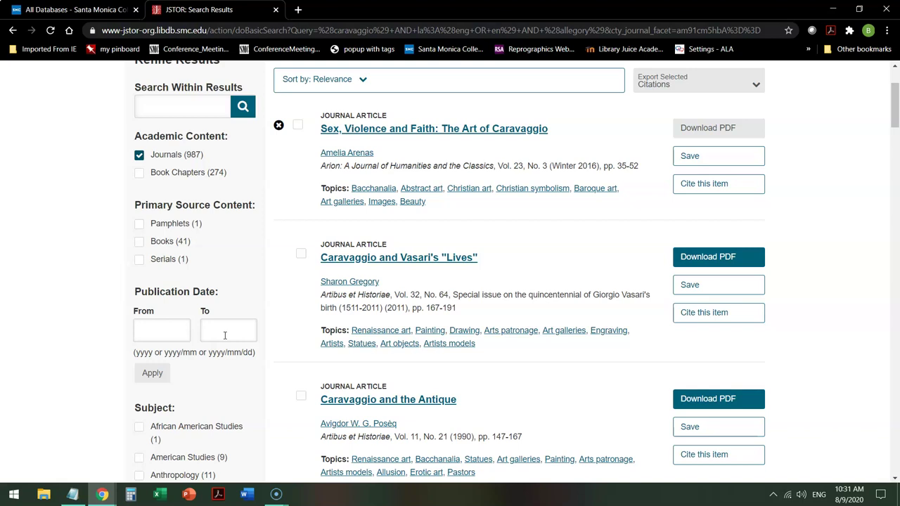
Apply a publication date range of 2005 to 2020, cutting the results to 233.
click(167, 333)
text(2005)
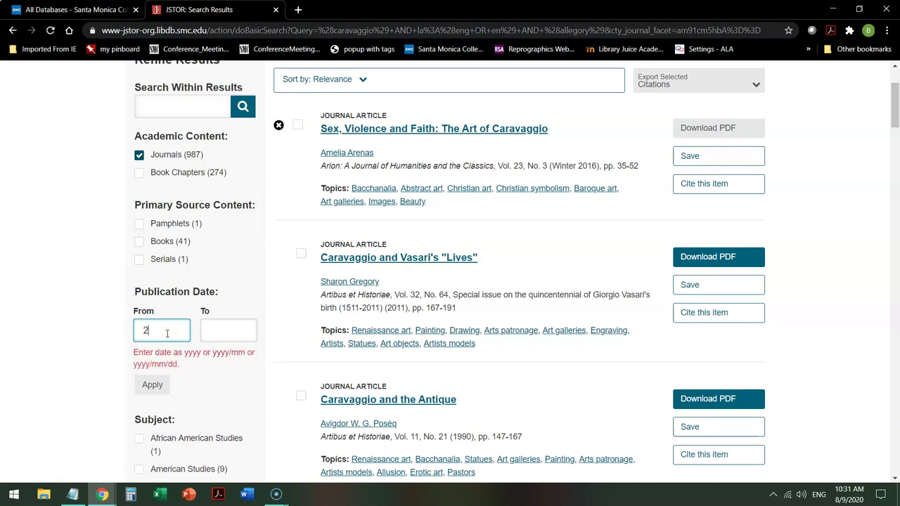
click(220, 326)
text(2020)
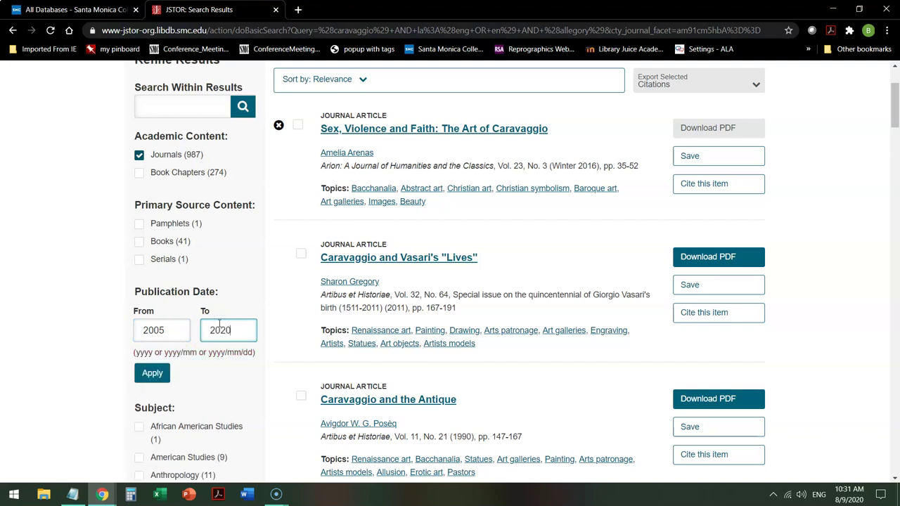
click(153, 372)
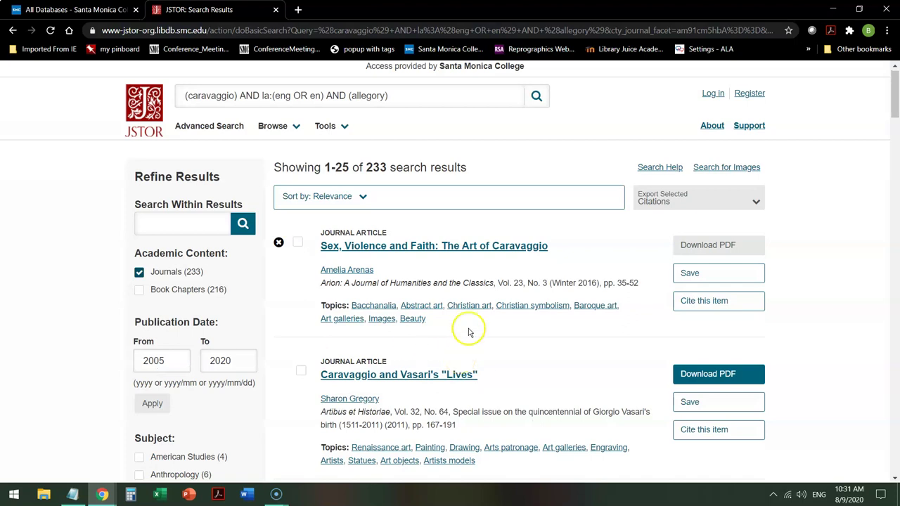
Tick the Art & Art History checkbox under Subject.
scroll(537, 315, down, 2)
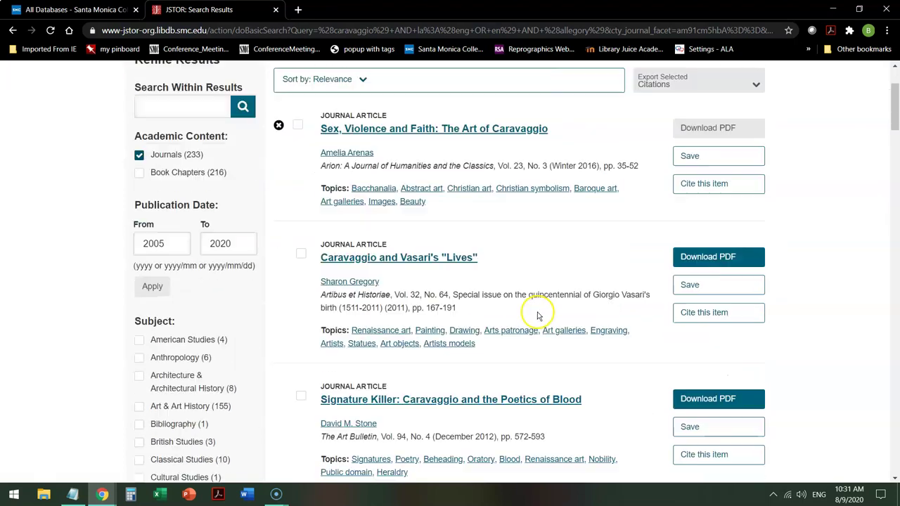
scroll(119, 262, down, 4)
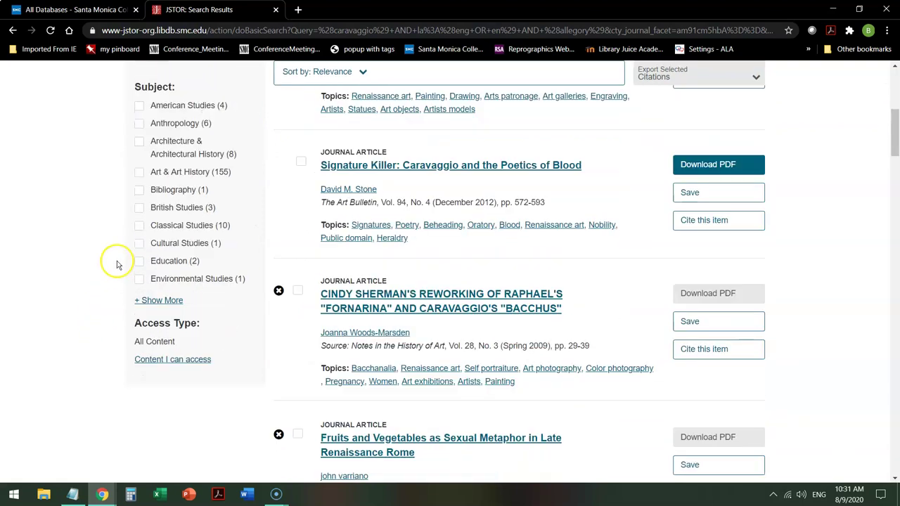
scroll(118, 264, up, 2)
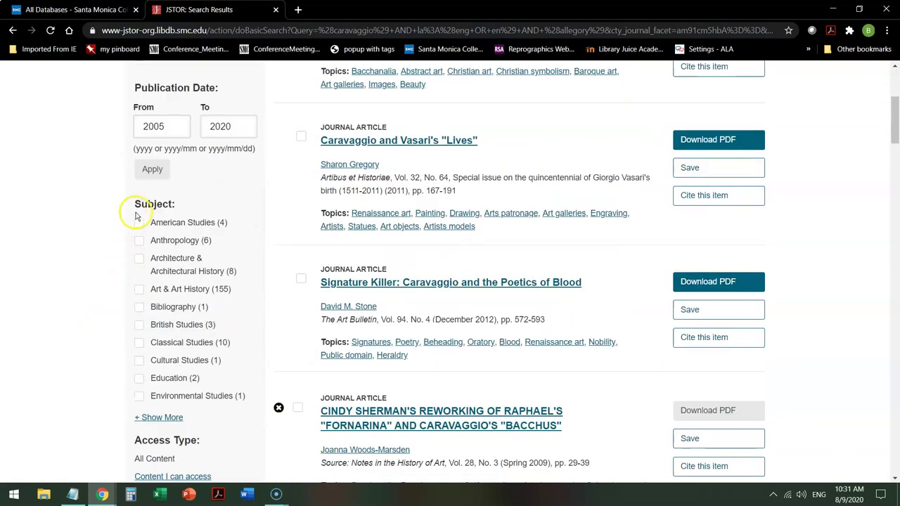
click(140, 292)
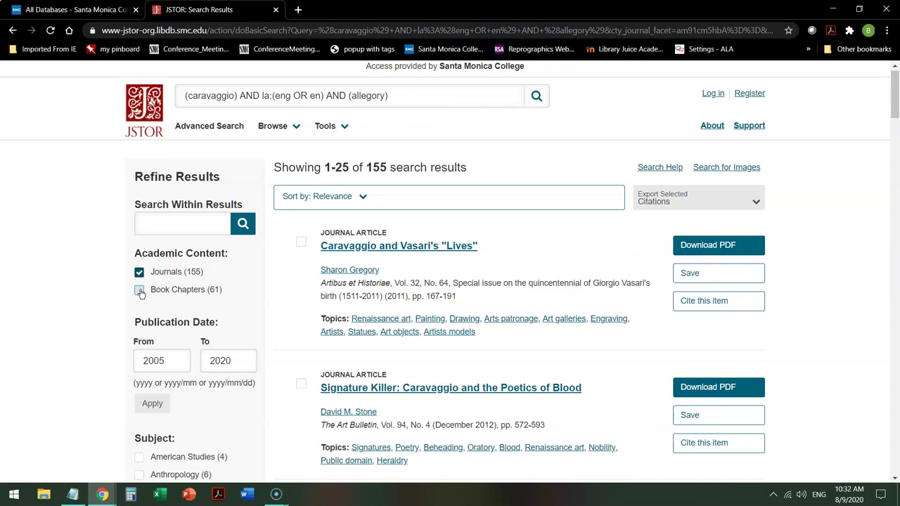
Scroll through the 155 filtered caravaggio and allegory results.
scroll(516, 282, down, 3)
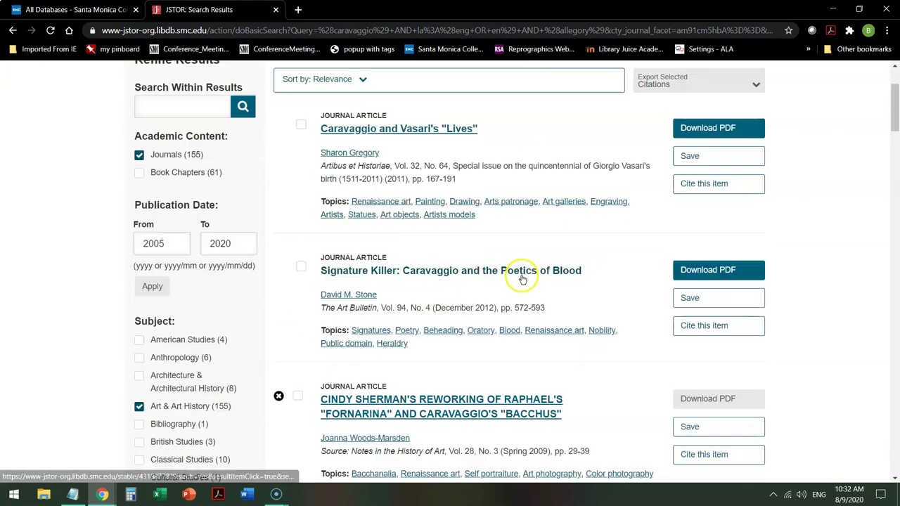
scroll(554, 267, down, 3)
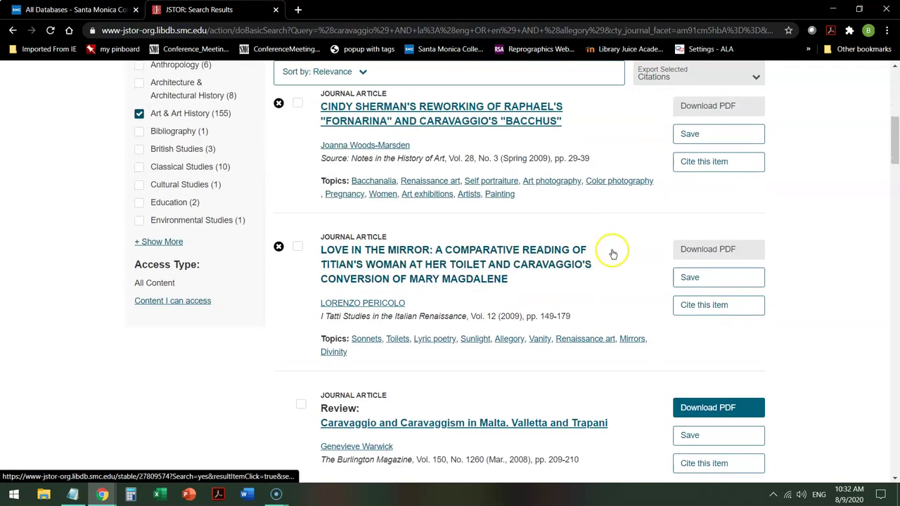
scroll(619, 253, down, 3)
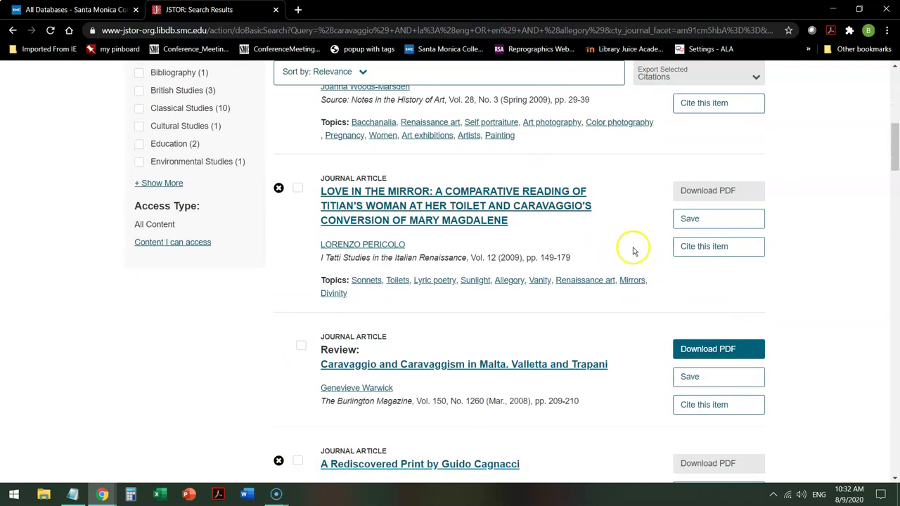
scroll(641, 249, down, 2)
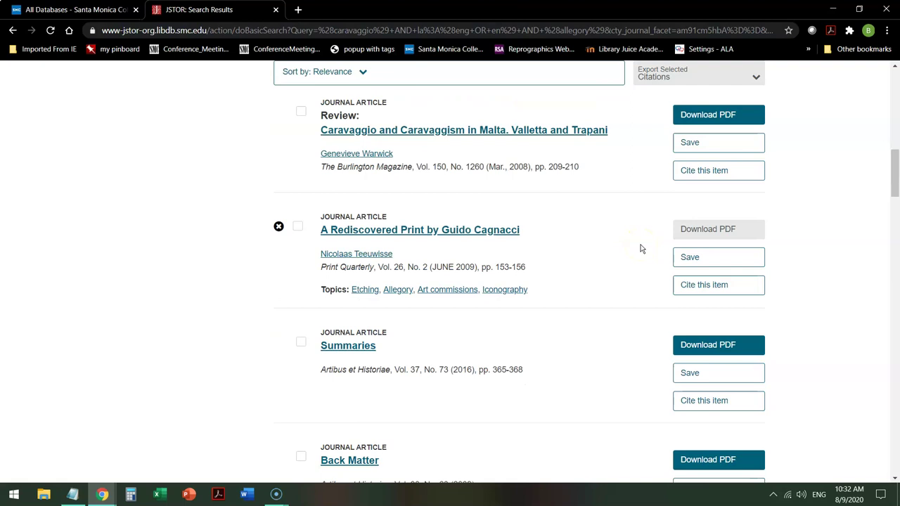
scroll(641, 248, down, 6)
click(618, 249)
scroll(622, 252, down, 2)
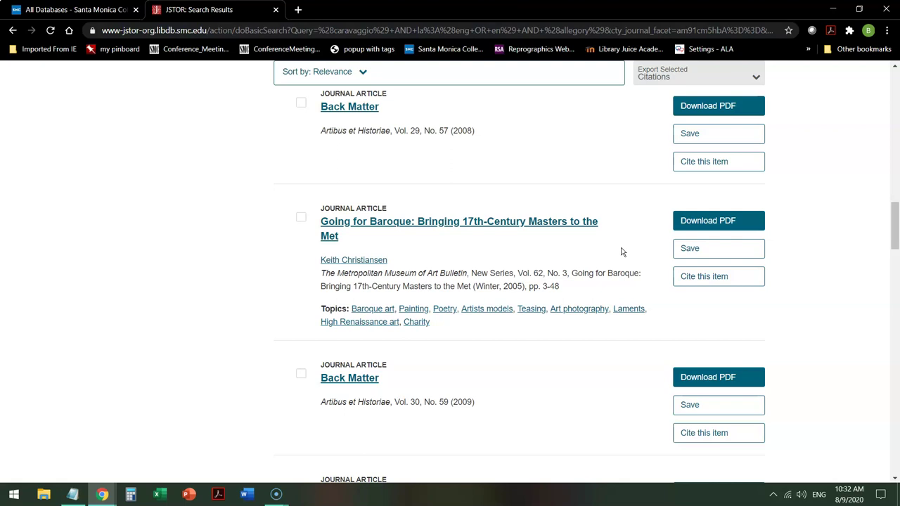
scroll(621, 252, up, 15)
click(612, 233)
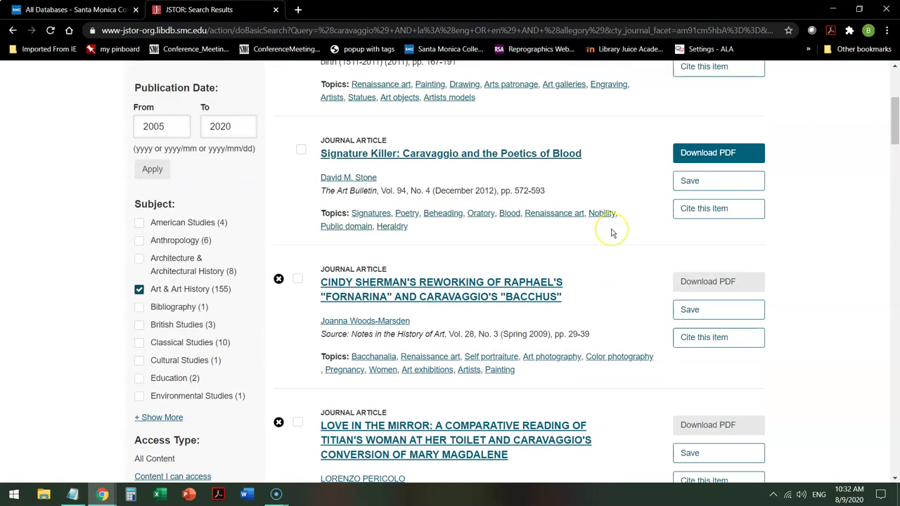
scroll(611, 234, up, 4)
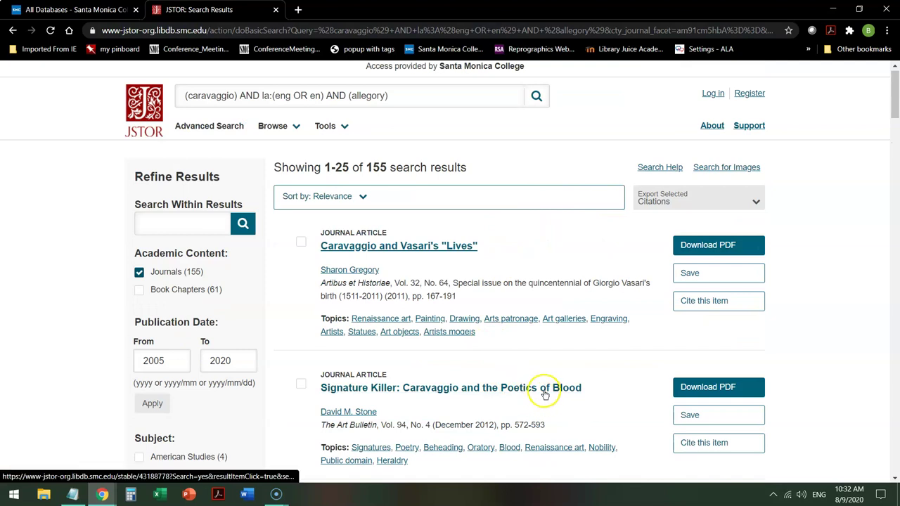
scroll(556, 386, down, 2)
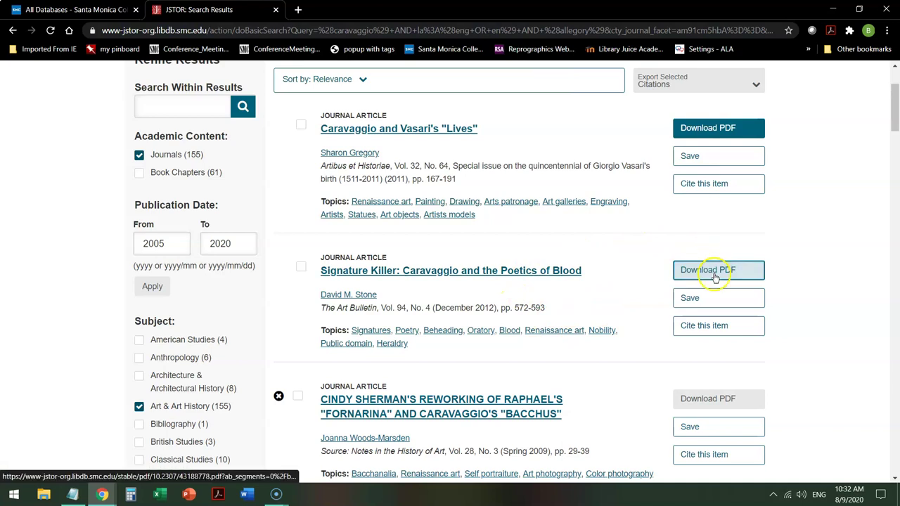
Open 'Signature Killer: Caravaggio and the Poetics of Blood' and scroll through its 22-page preview.
click(713, 332)
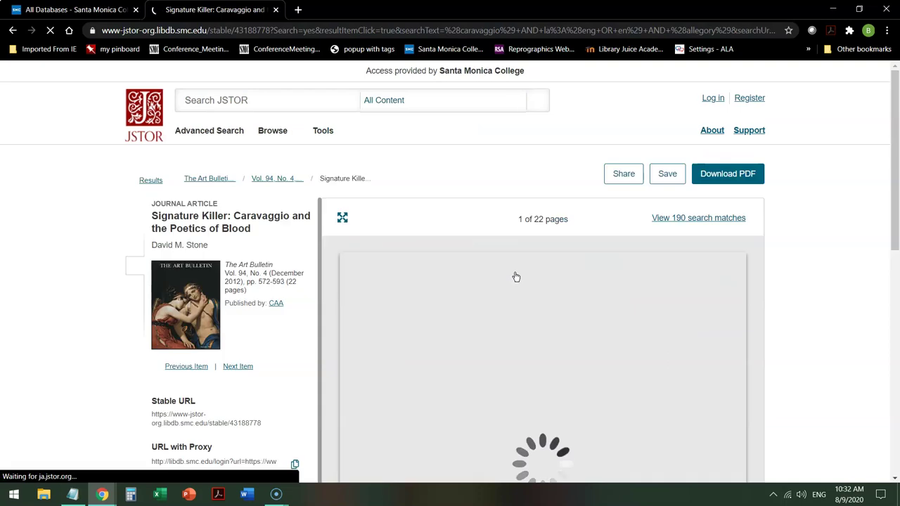
click(305, 316)
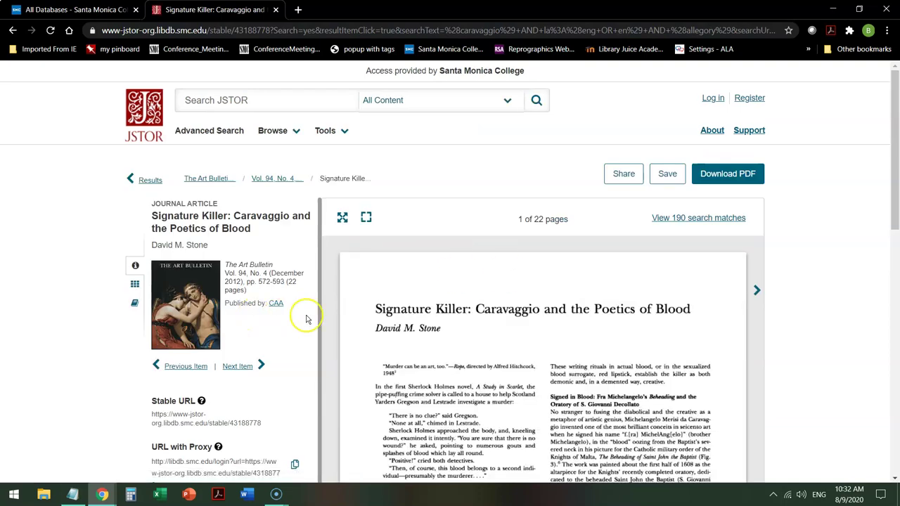
scroll(307, 319, down, 2)
scroll(512, 301, down, 5)
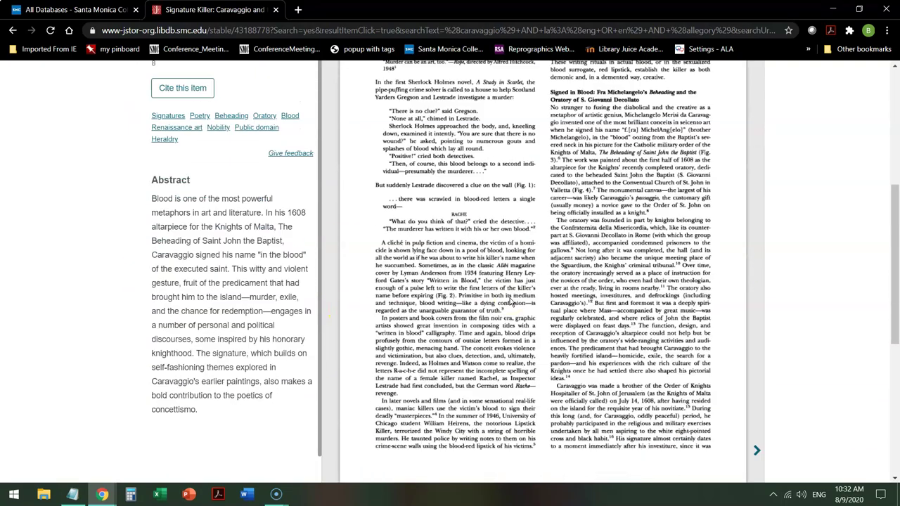
scroll(482, 285, up, 5)
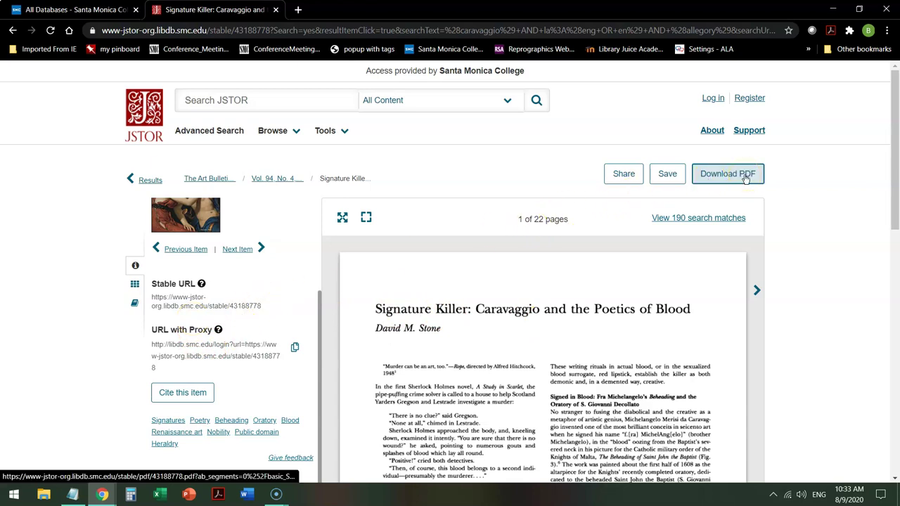
scroll(694, 237, down, 9)
scroll(693, 281, up, 5)
scroll(695, 281, up, 3)
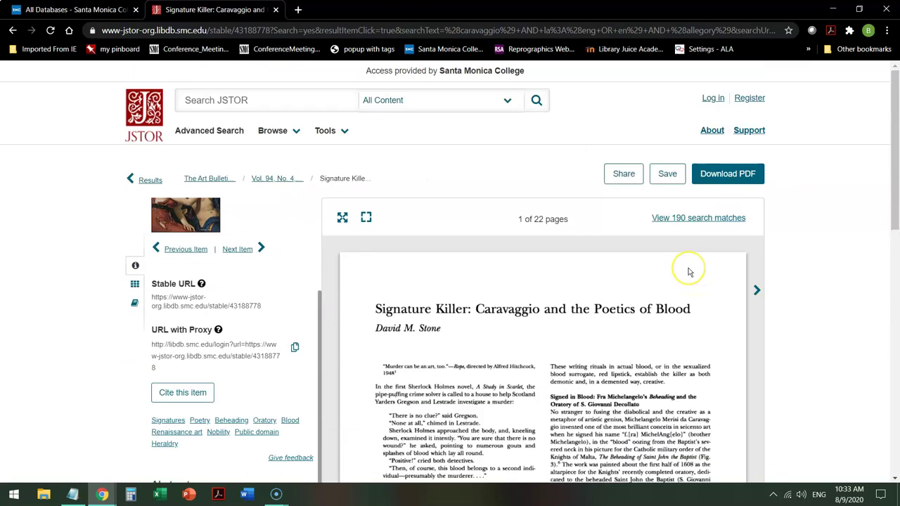
click(631, 181)
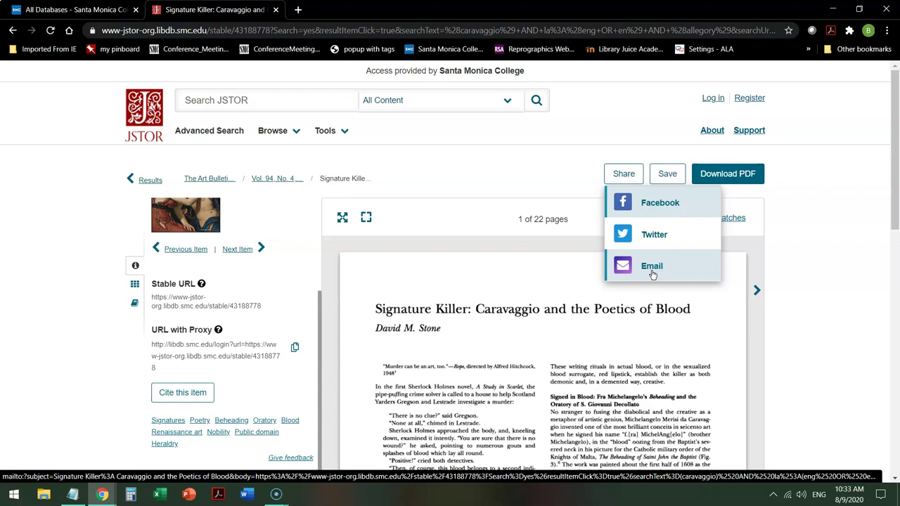
click(673, 178)
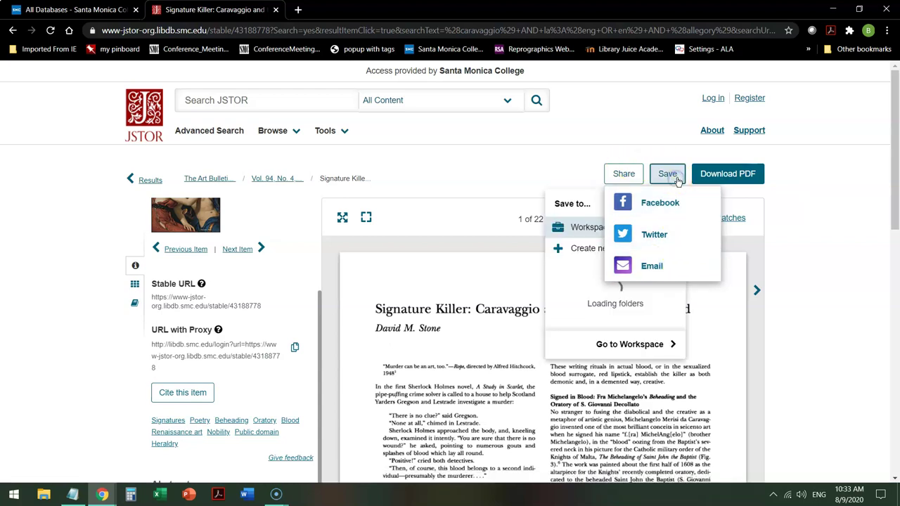
click(615, 174)
click(669, 175)
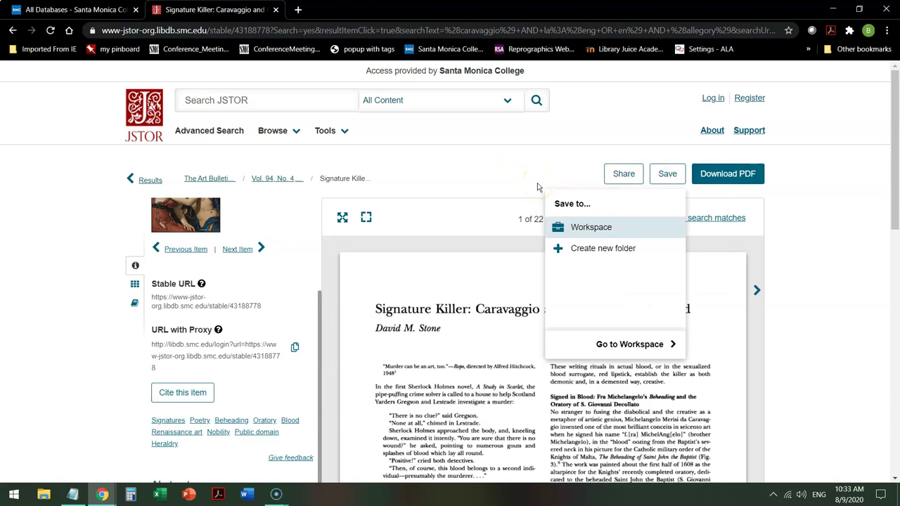
click(490, 162)
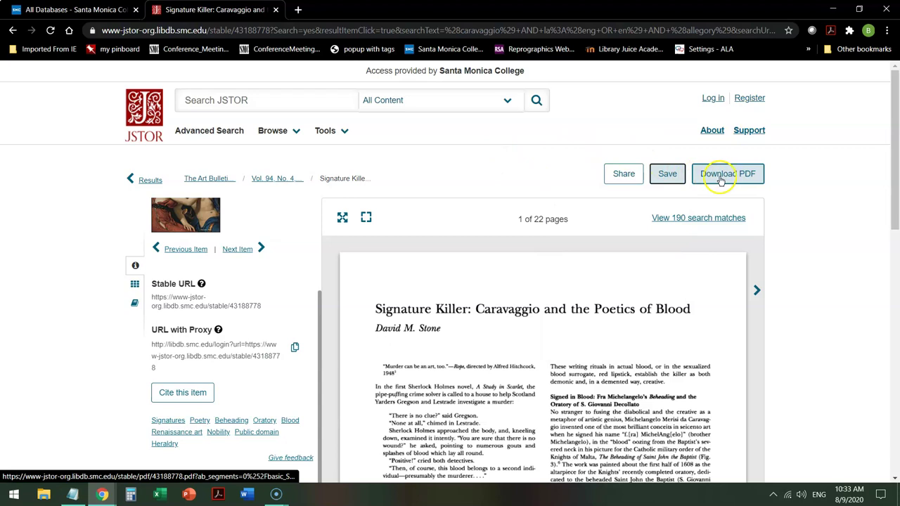
scroll(161, 390, down, 1)
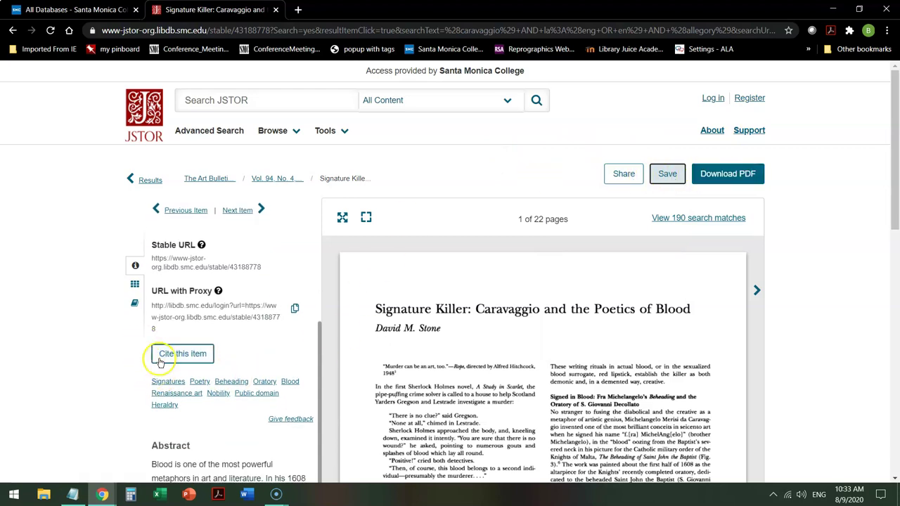
scroll(155, 344, down, 3)
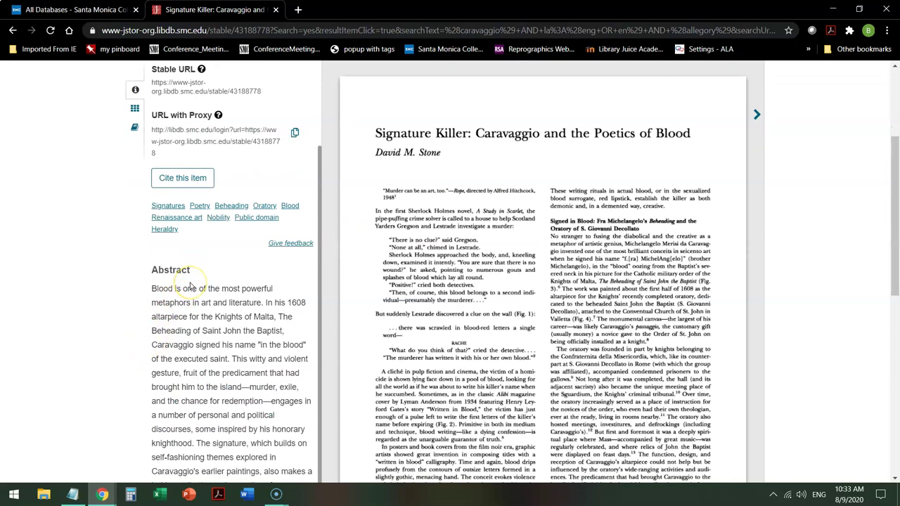
scroll(190, 285, down, 1)
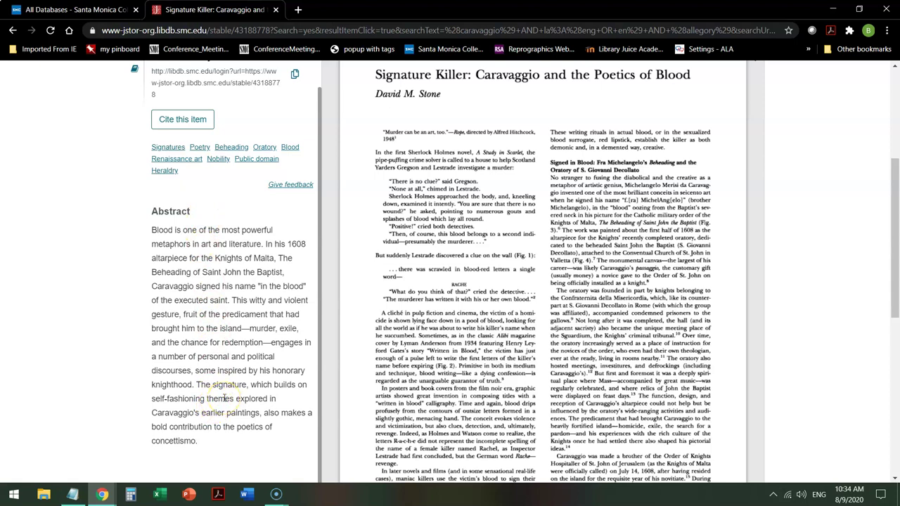
scroll(248, 348, up, 2)
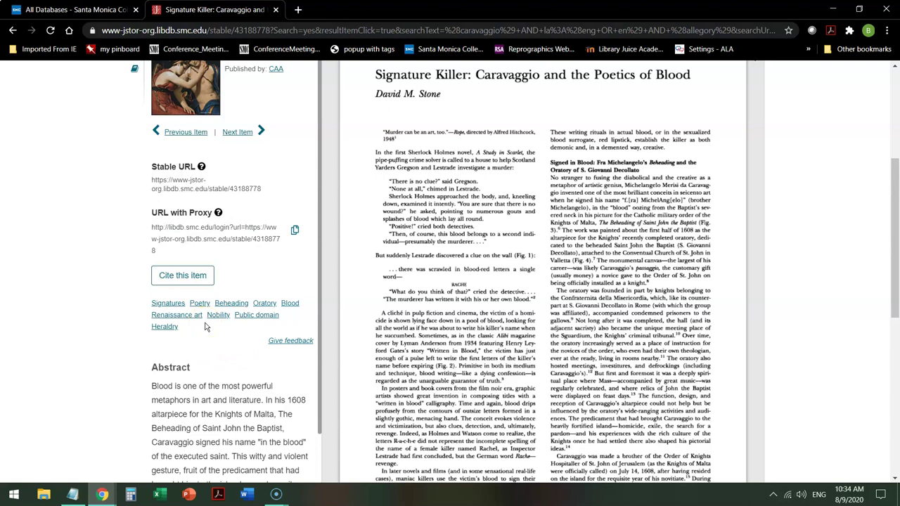
Copy the article's MLA citation from Cite this item, then go back to the results list.
click(183, 277)
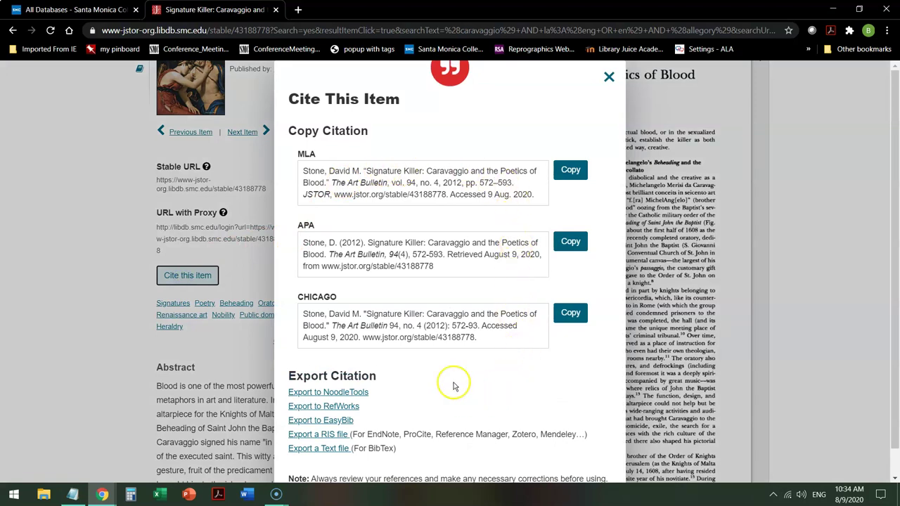
click(575, 174)
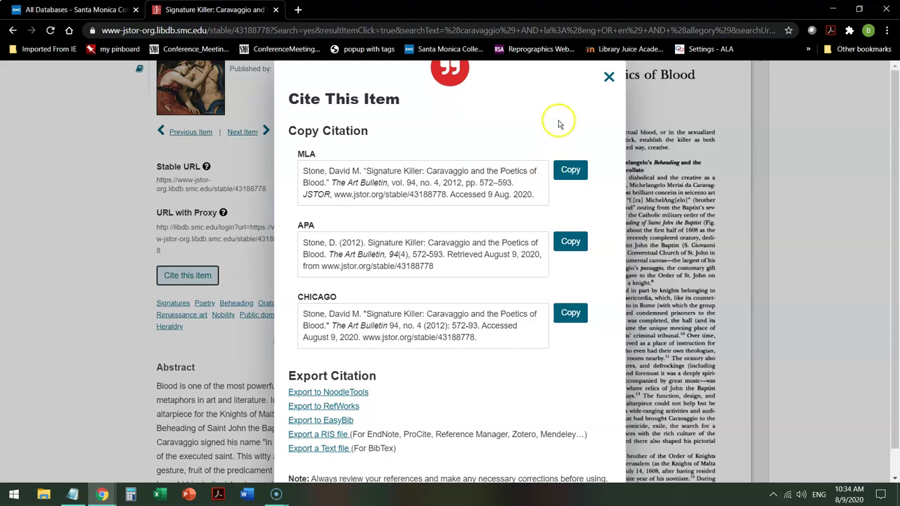
click(609, 77)
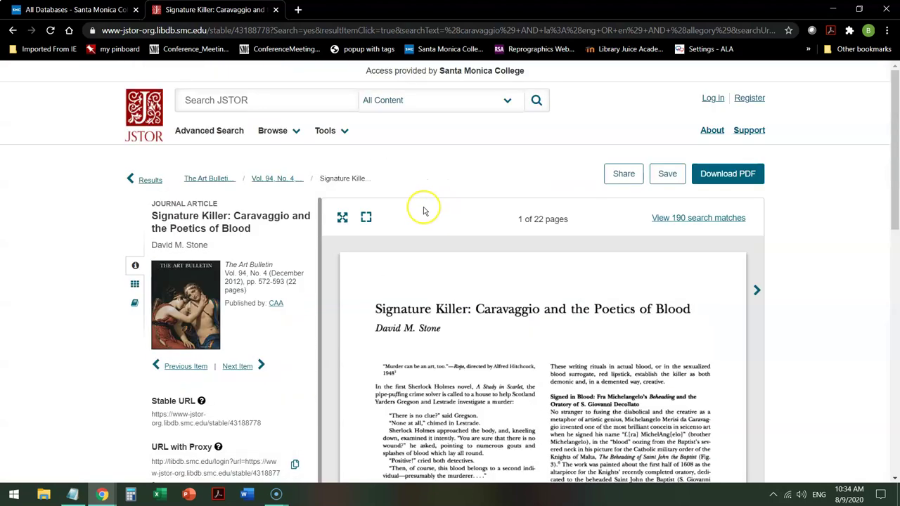
click(148, 181)
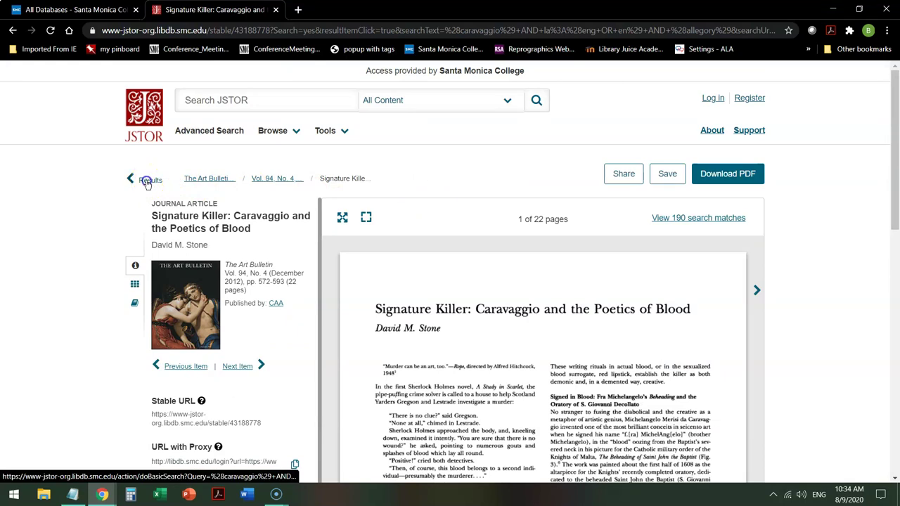